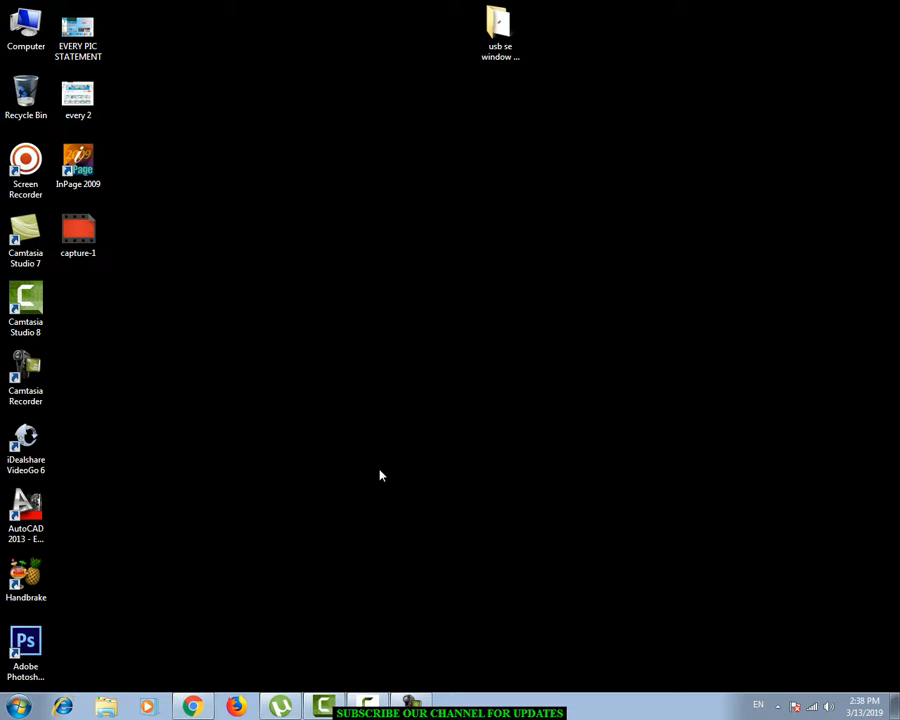
View the EVERY PIC STATEMENT picture from the desktop and close it
double_click(90, 50)
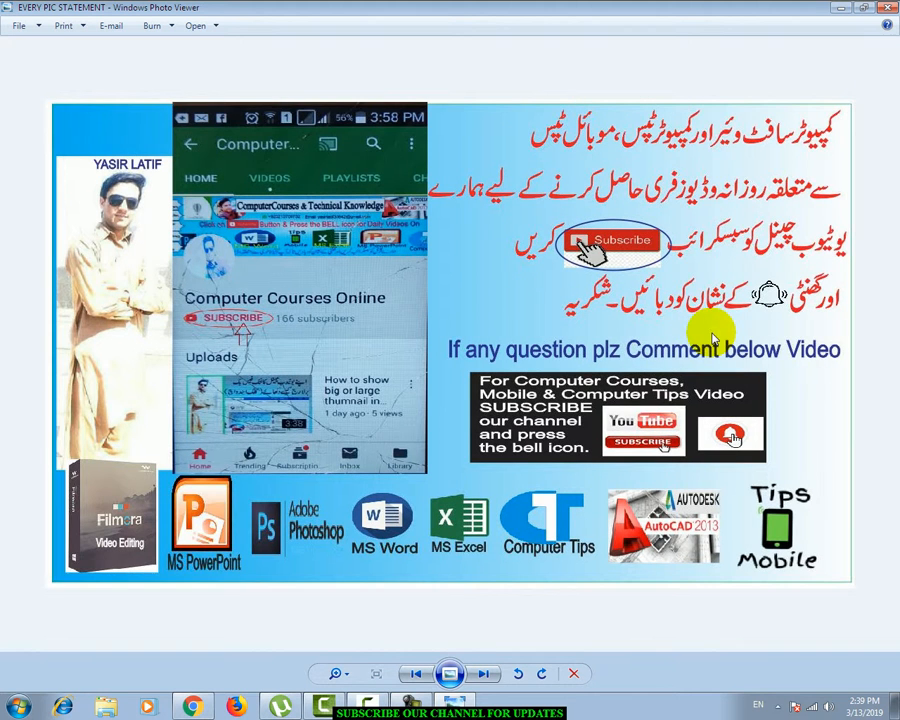
left_click(886, 8)
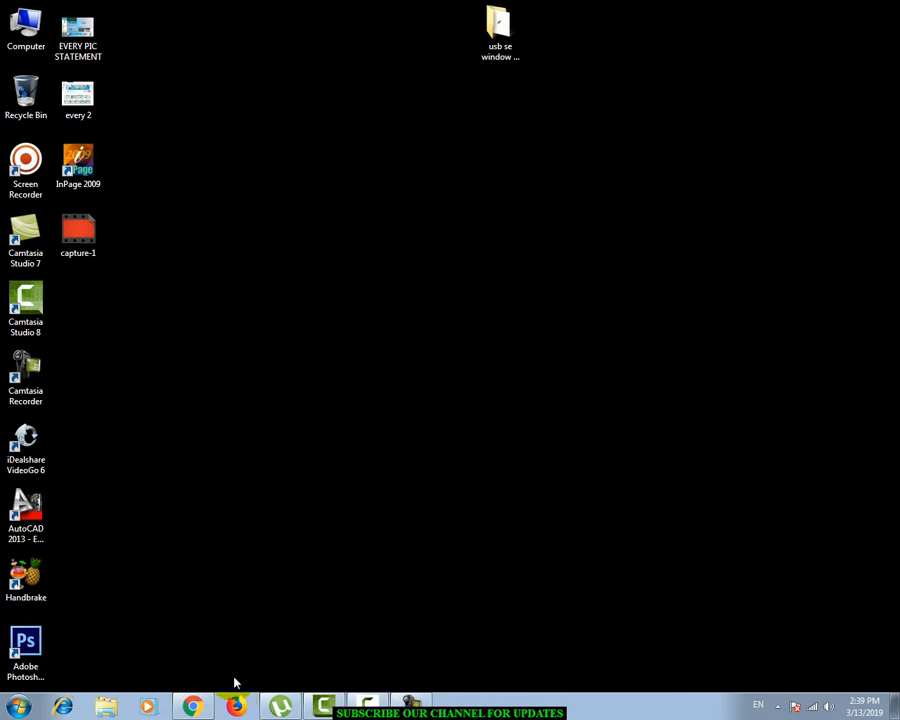
Switch to the Camtasia Studio project holding the capture-1.trec recording and deselect its timeline clips
left_click(366, 708)
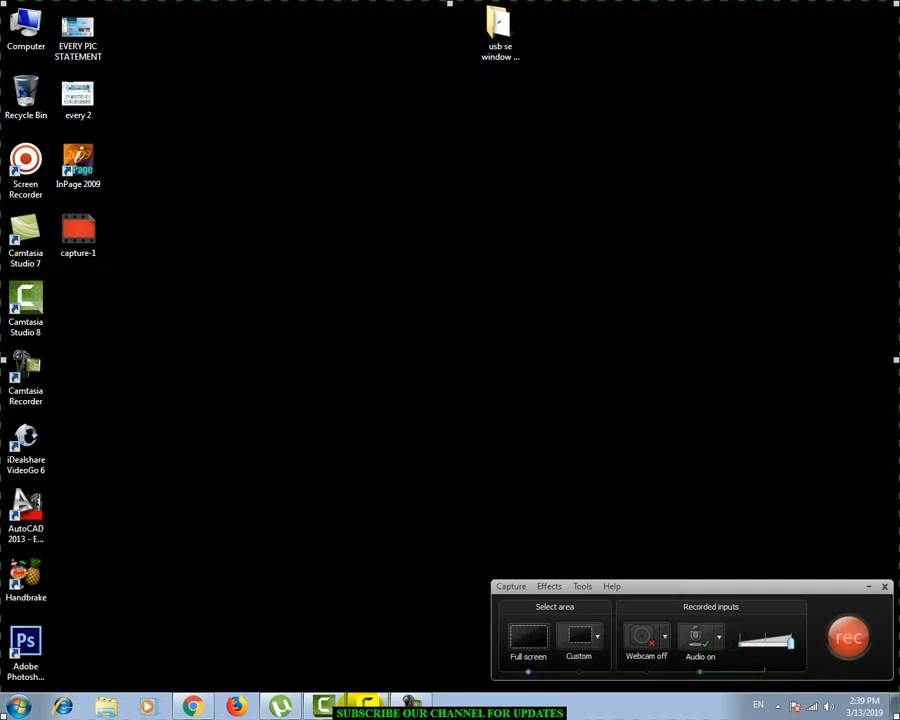
key("F9")
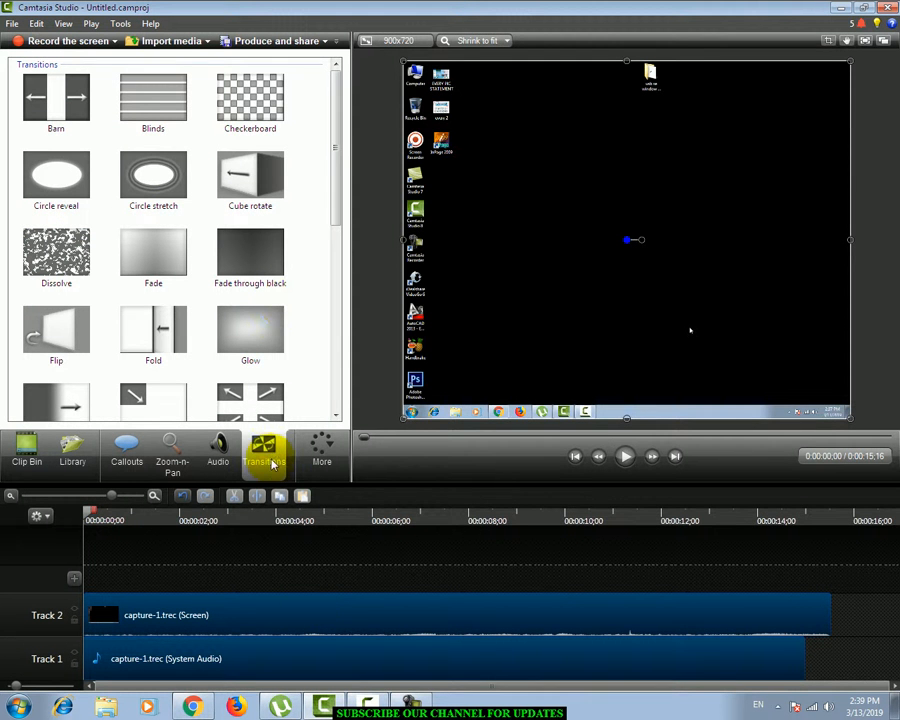
mouse_move(274, 460)
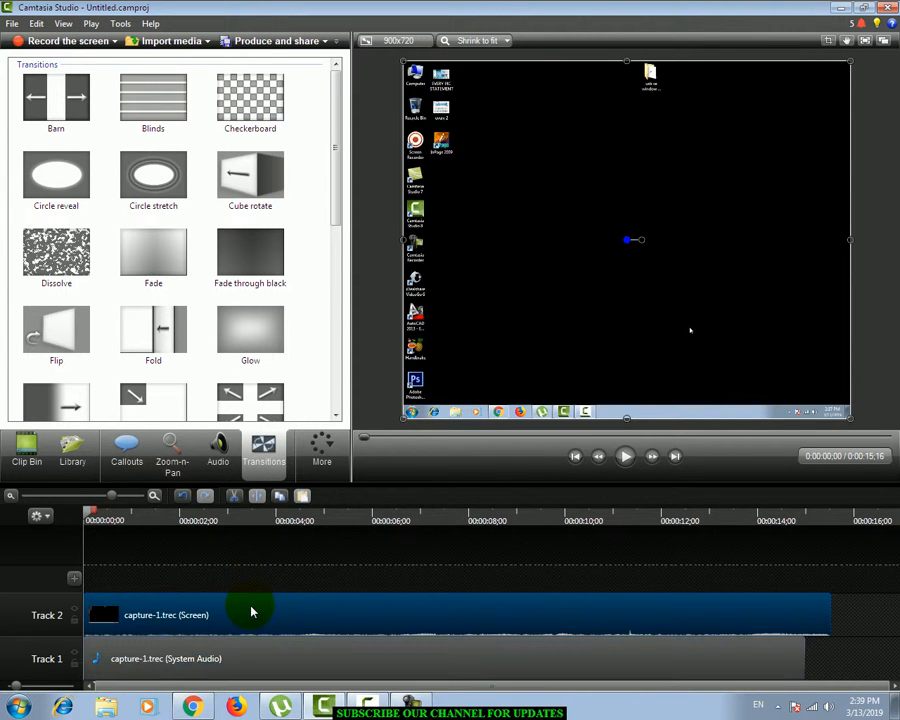
left_click(254, 565)
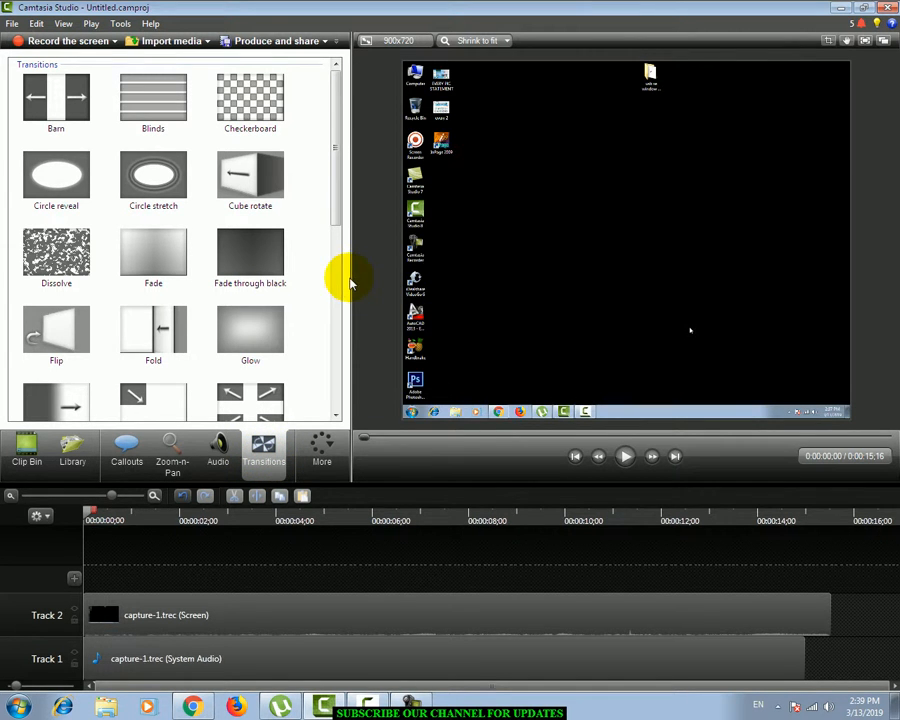
Check the extra editing tools in a temporarily widened tools area and open the Cursor Effects settings
left_click_drag(350, 278, 522, 297)
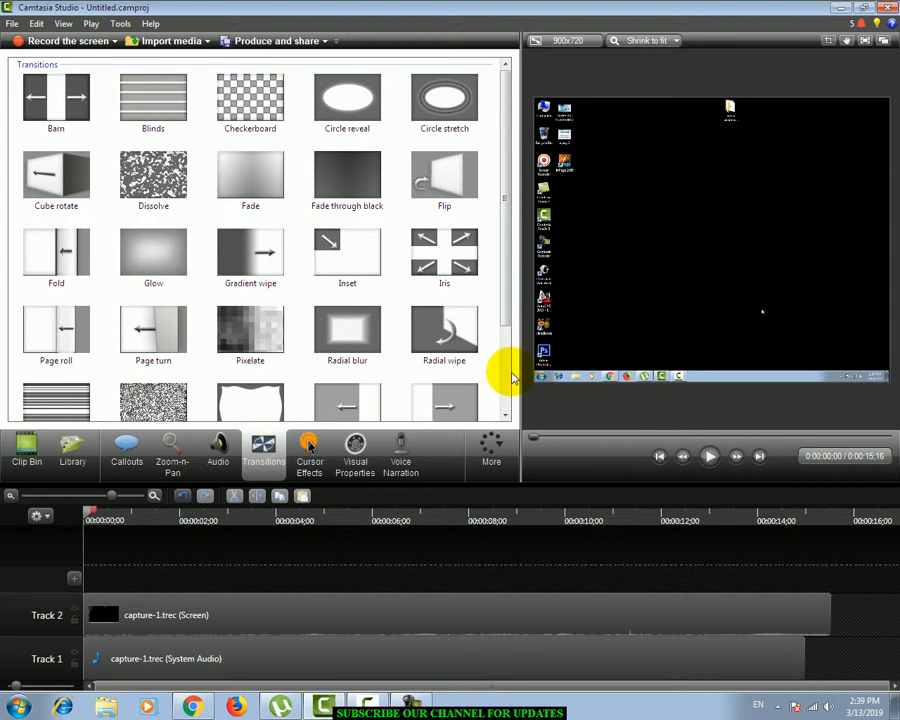
left_click_drag(518, 342, 338, 337)
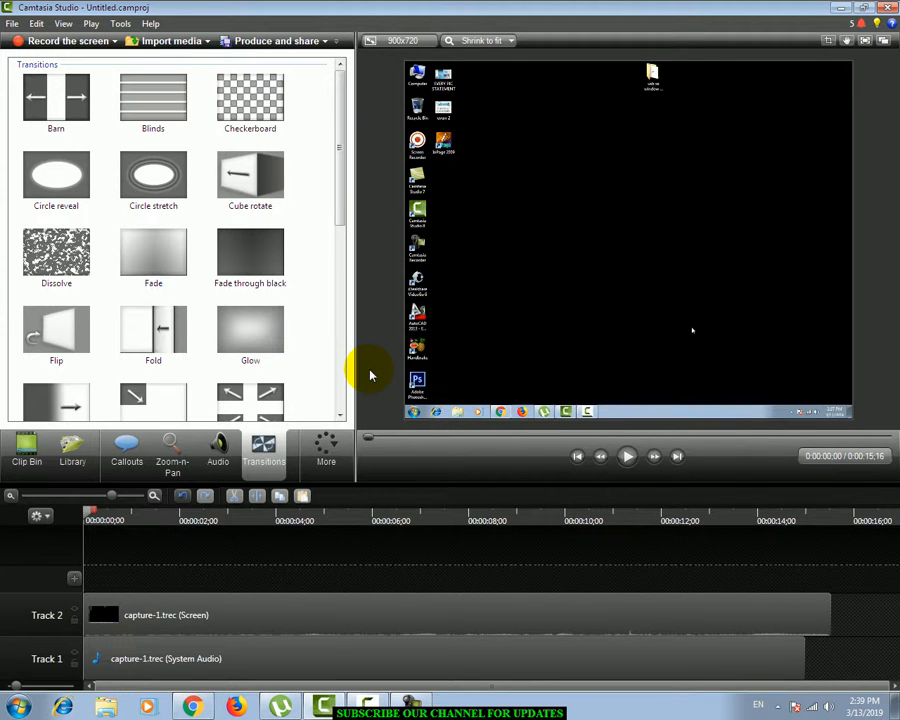
left_click(326, 452)
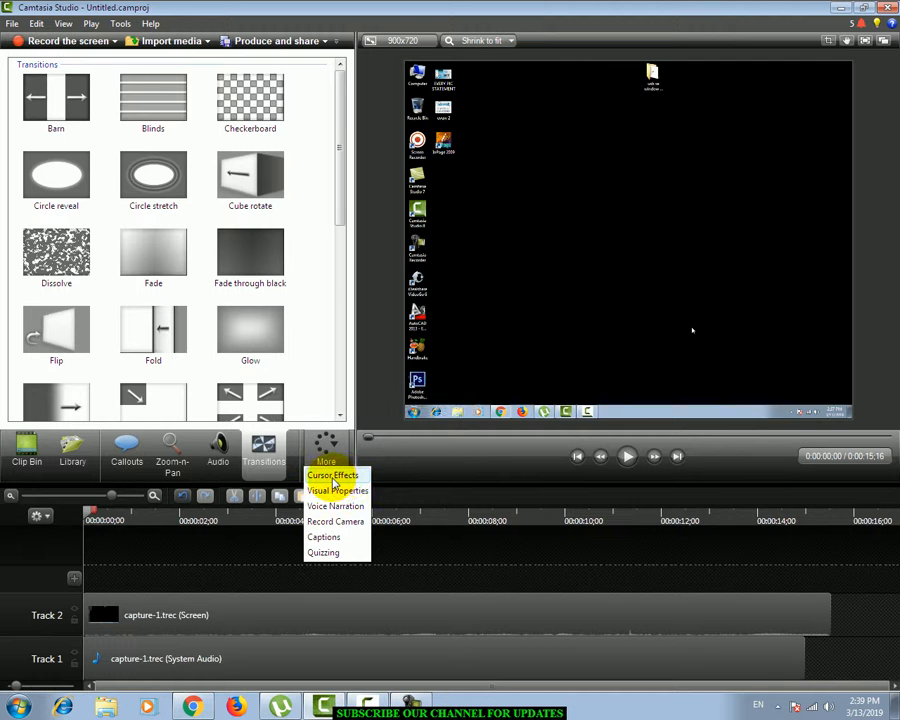
left_click(334, 476)
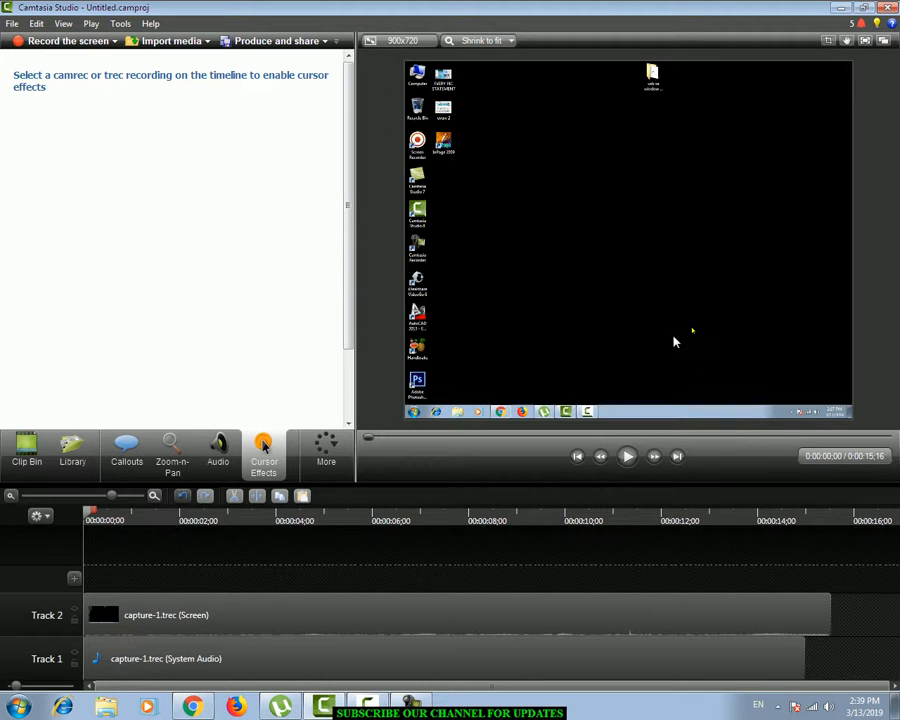
key("ctrl")
key("ctrl")
key("ctrl")
left_click(264, 447)
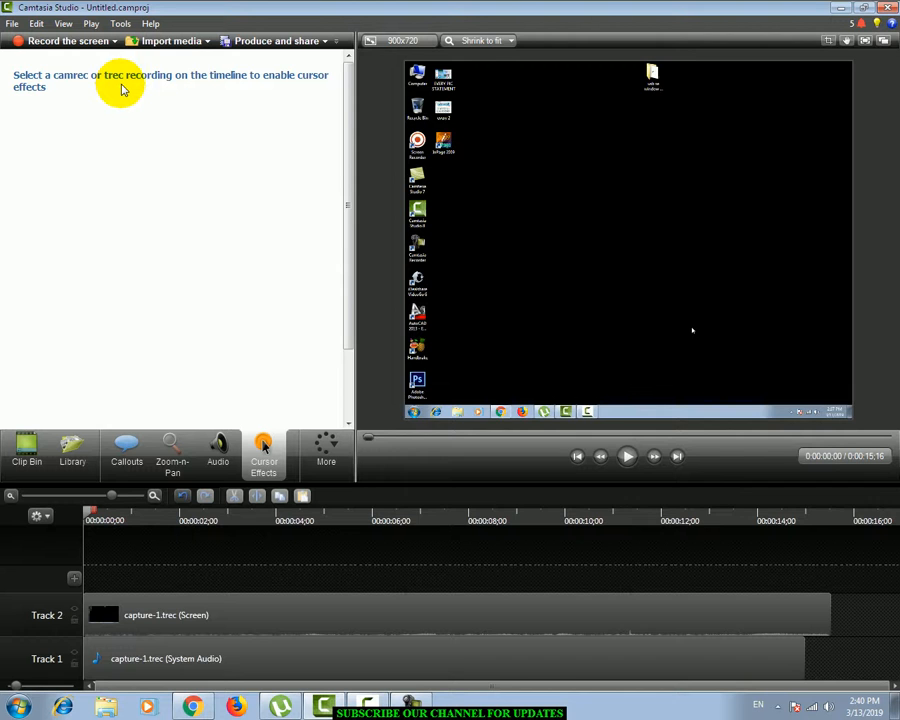
Select the capture-1.trec screen clip on Track 2 and enlarge its mouse cursor to 2.87
left_click(185, 613)
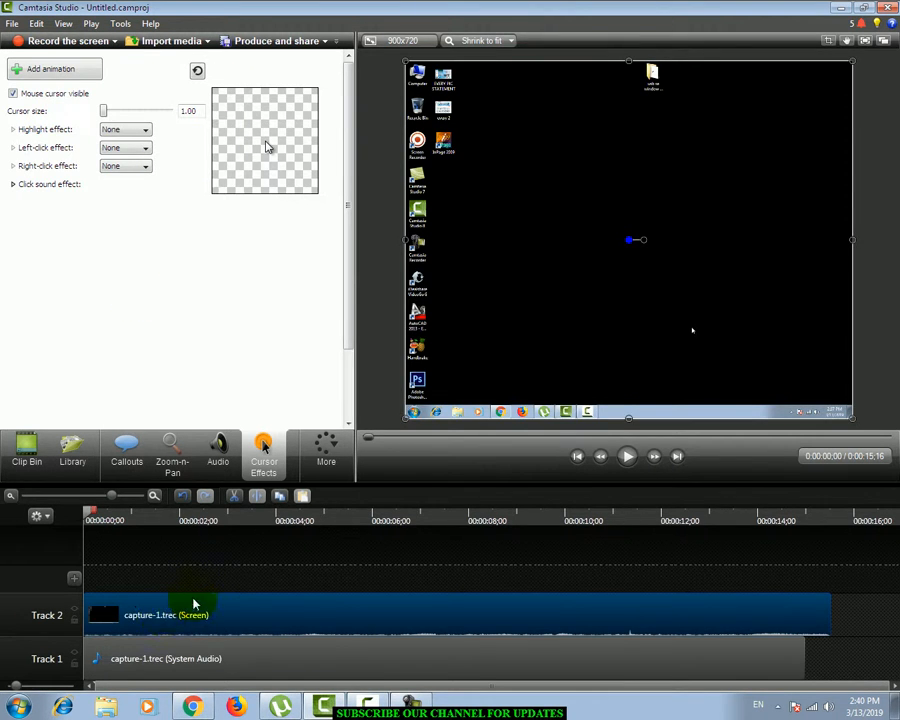
left_click(211, 550)
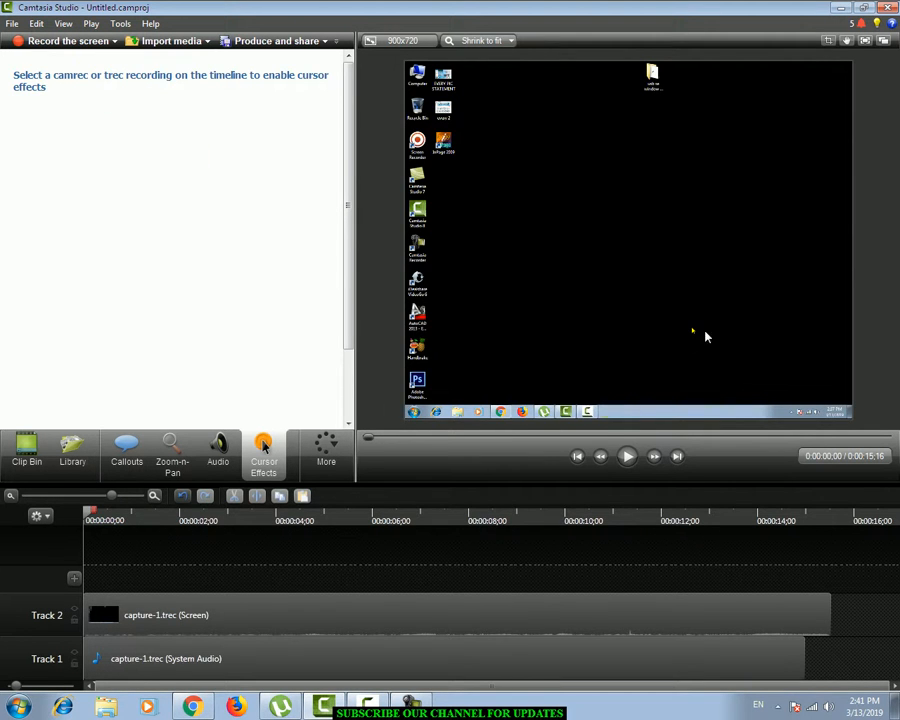
left_click(290, 618)
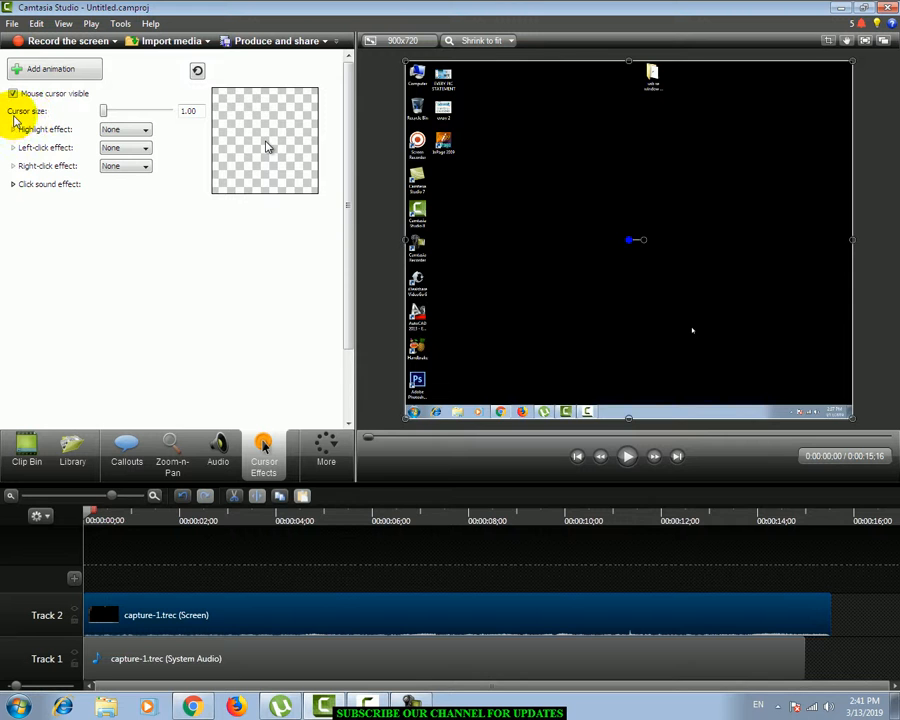
left_click_drag(107, 117, 137, 121)
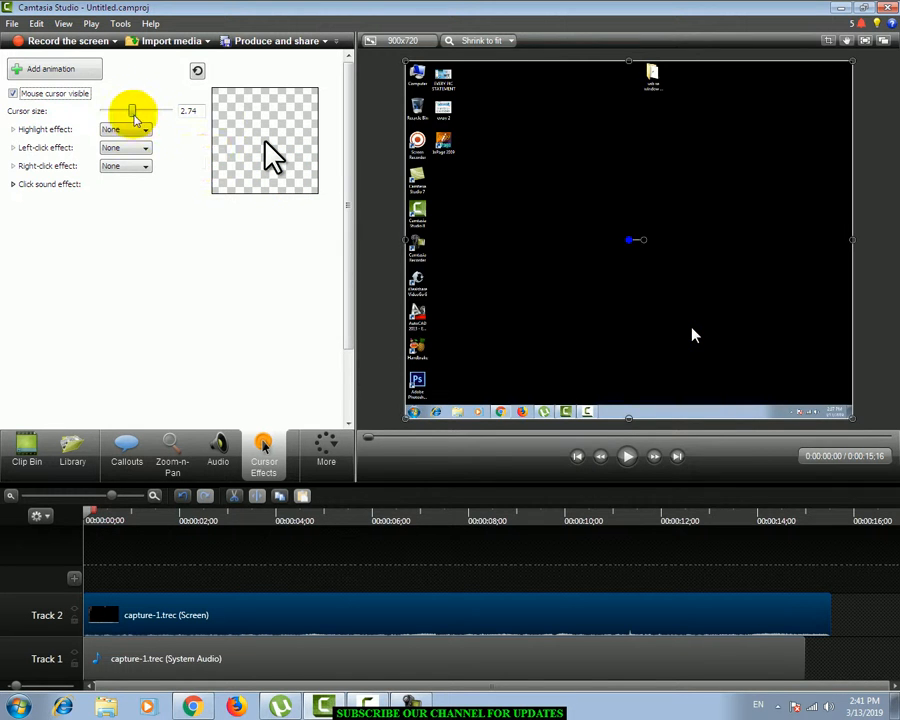
mouse_move(137, 120)
left_mouse_down()
mouse_move(183, 120)
mouse_move(104, 114)
mouse_move(171, 114)
mouse_move(129, 115)
left_mouse_up()
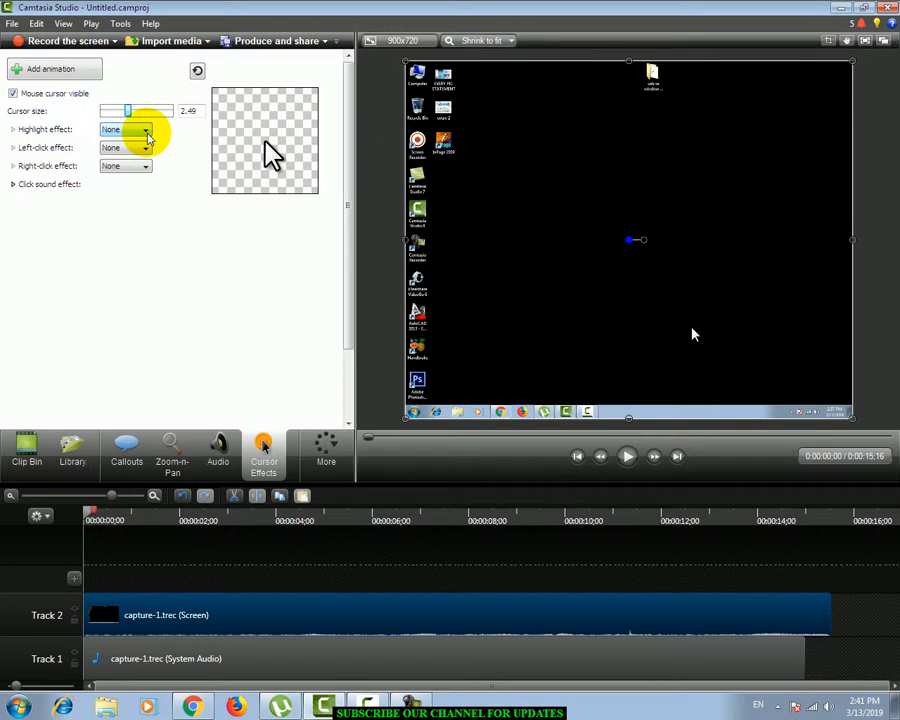
left_click_drag(129, 112, 134, 112)
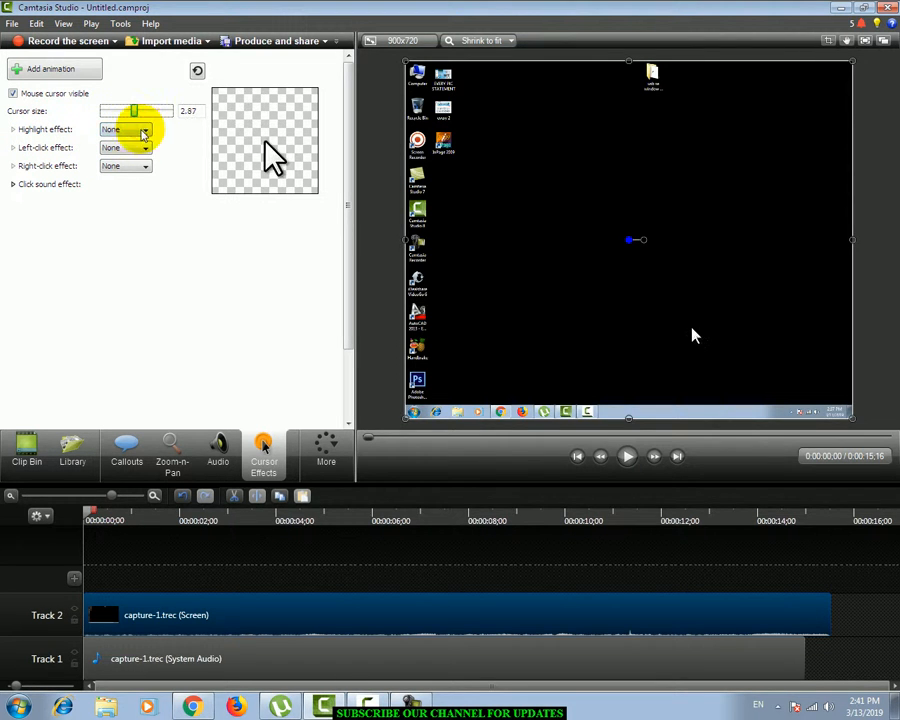
Compare the Highlight, Spotlight and Magnify cursor highlight effects and settle on Highlight
left_click(138, 131)
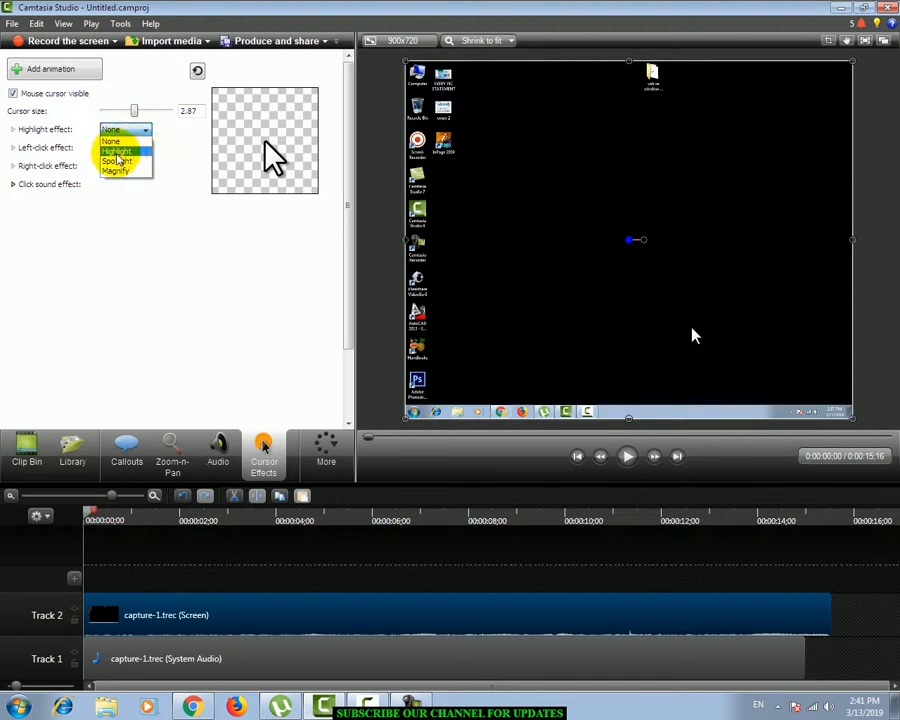
left_click(131, 153)
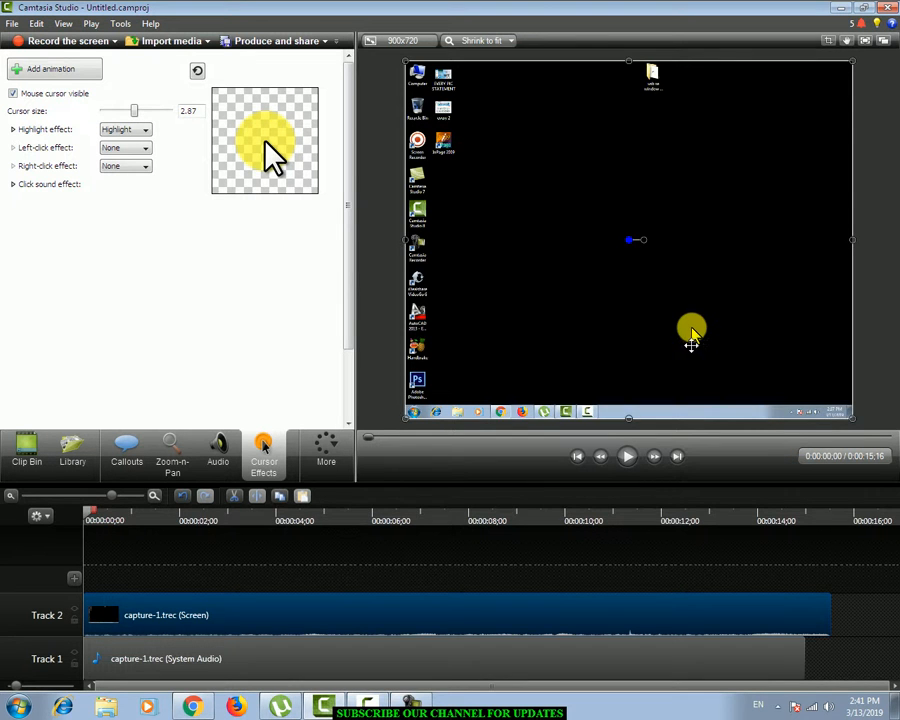
left_click(141, 137)
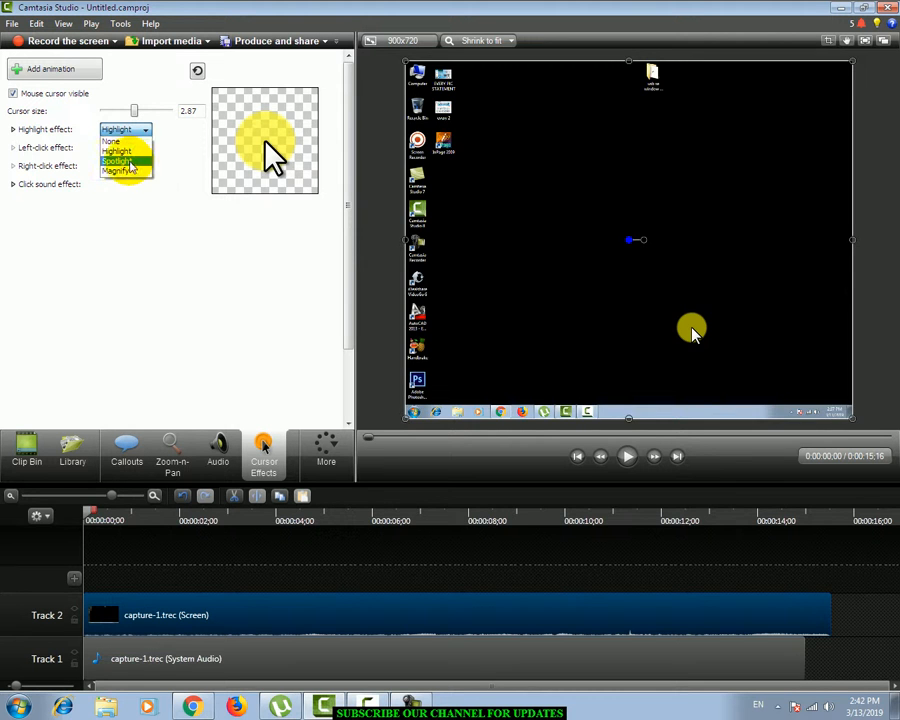
left_click(115, 162)
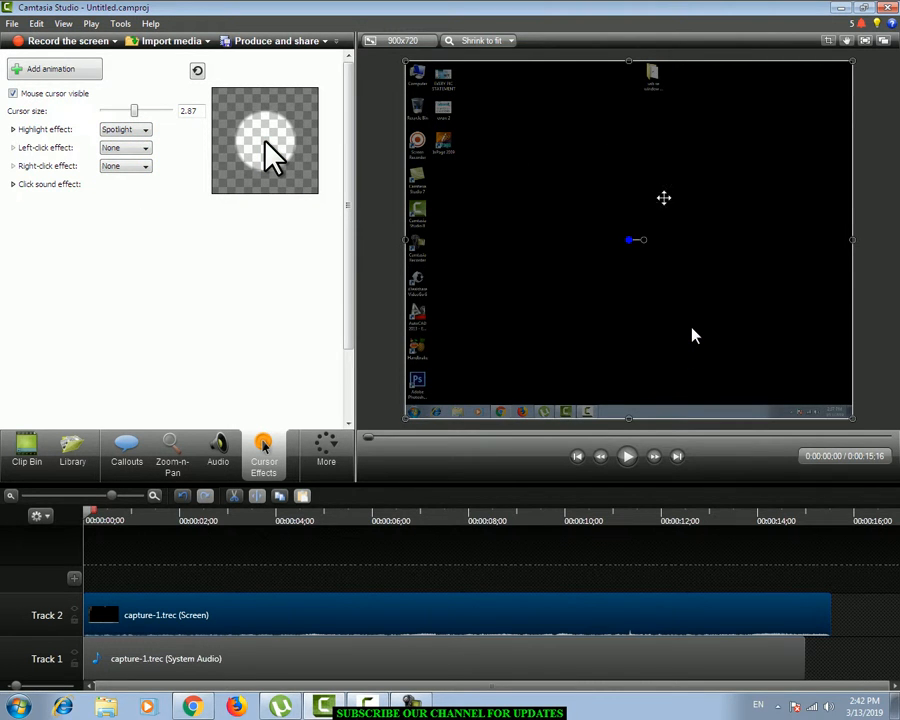
left_click(145, 130)
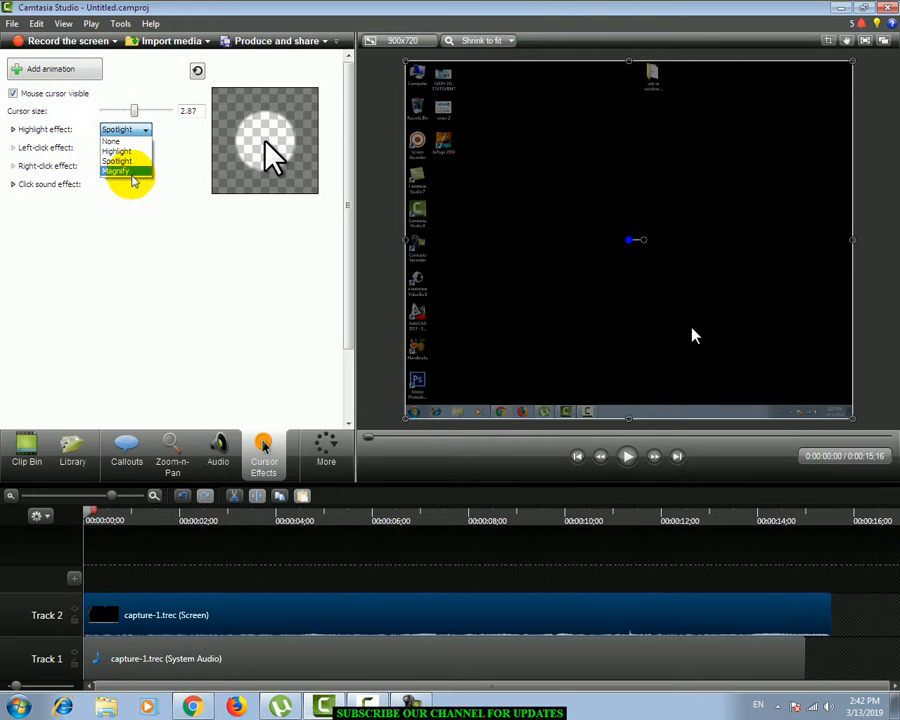
left_click(115, 171)
left_click(140, 130)
left_click(127, 151)
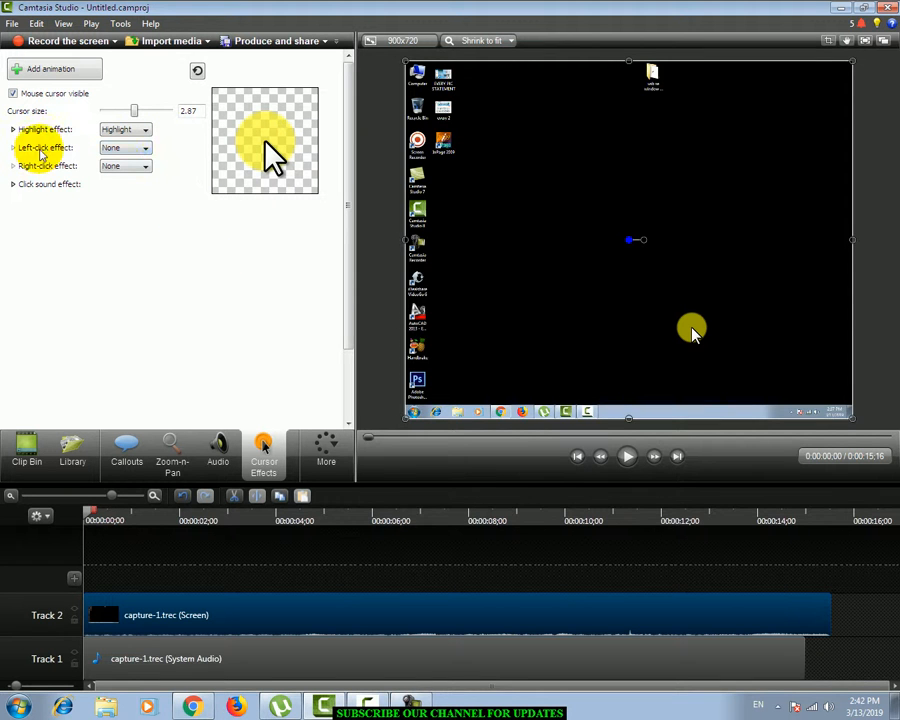
Try Rings and Warp as the left-click effect, settle on Ripple, and set the right-click effect to Rings
left_click(117, 150)
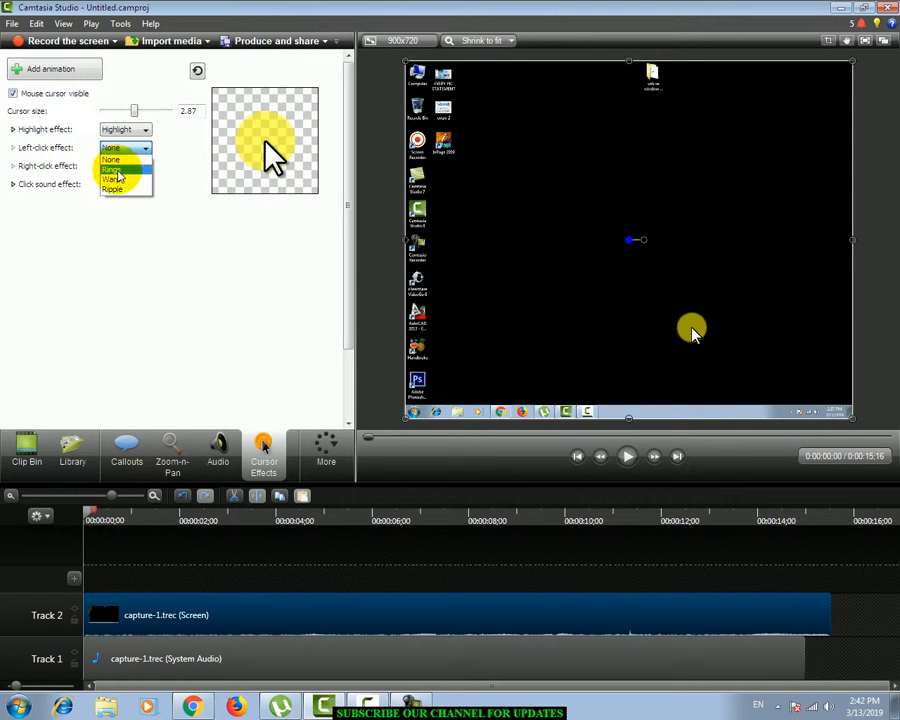
left_click(118, 170)
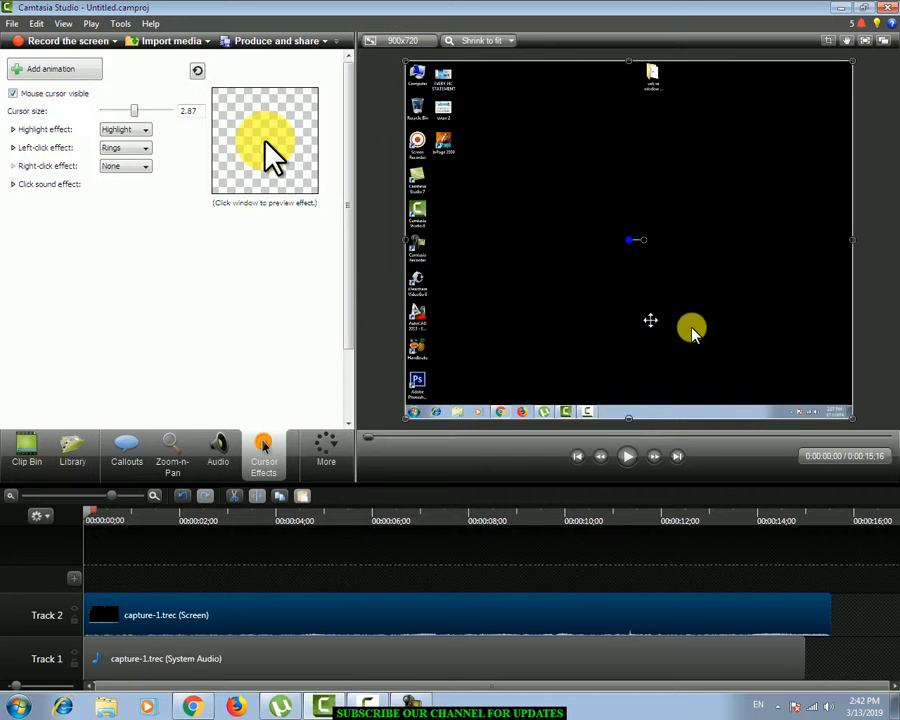
left_click(141, 150)
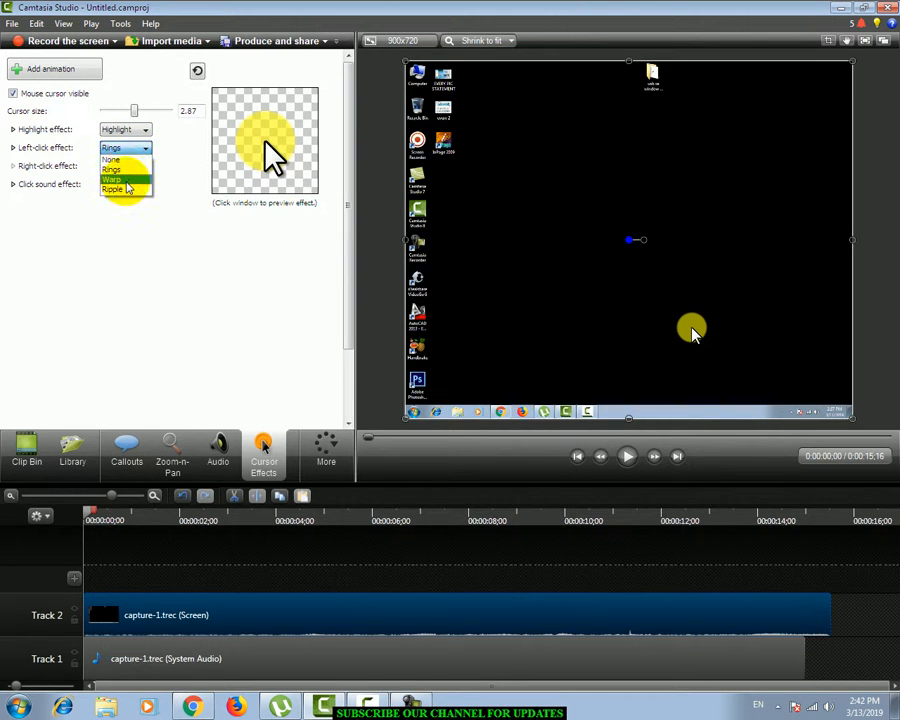
left_click(126, 181)
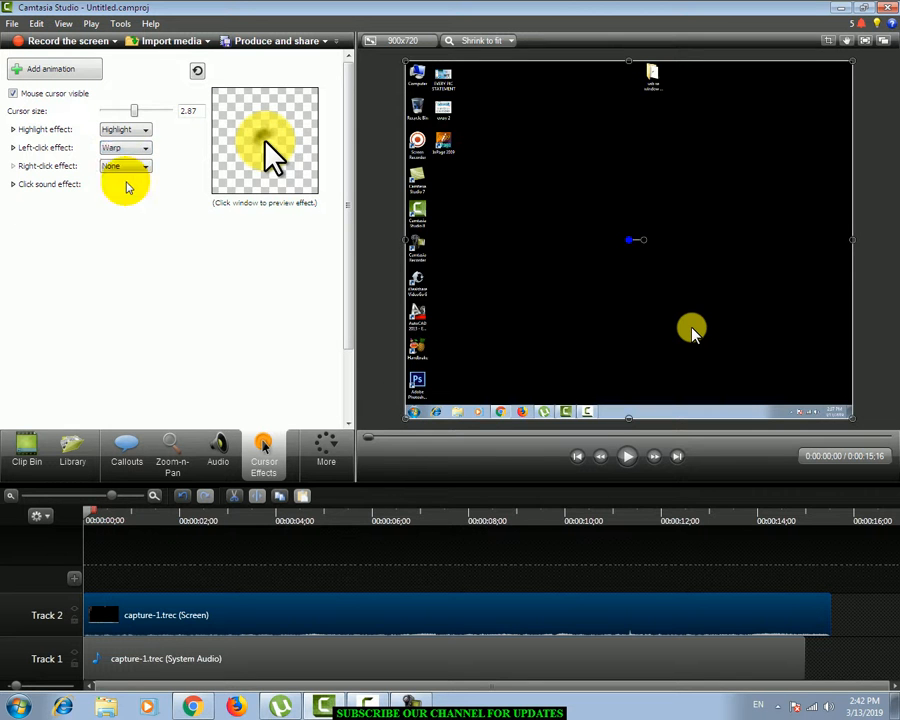
left_click(148, 150)
left_click(120, 189)
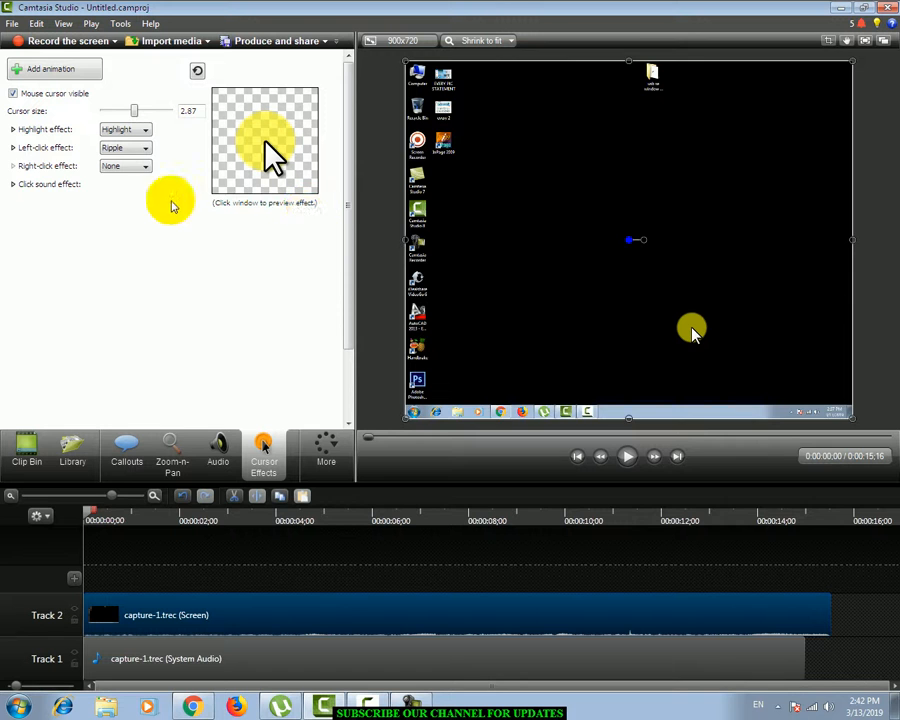
left_click(136, 167)
left_click(128, 188)
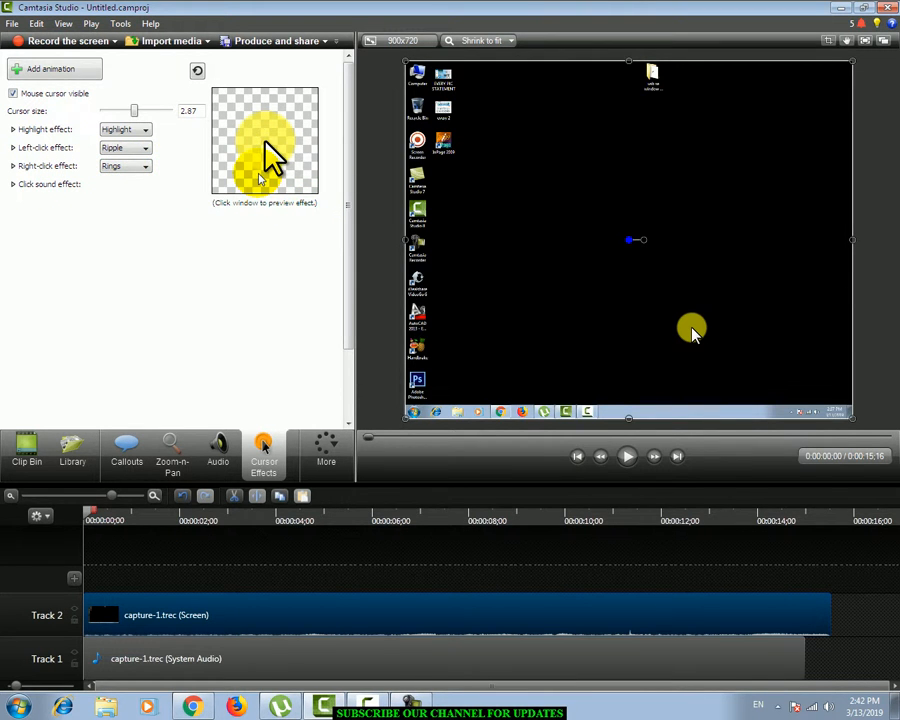
Preview the Mouse click and Laptop click sounds for left clicks and reset the left-click sound to None
left_click(13, 185)
left_click(13, 185)
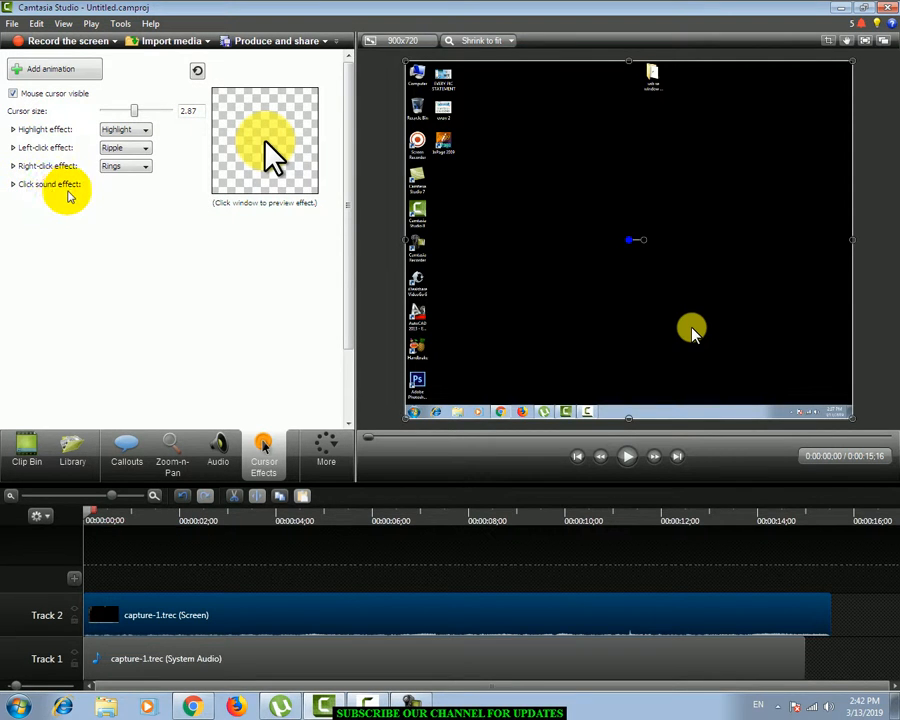
left_click(12, 185)
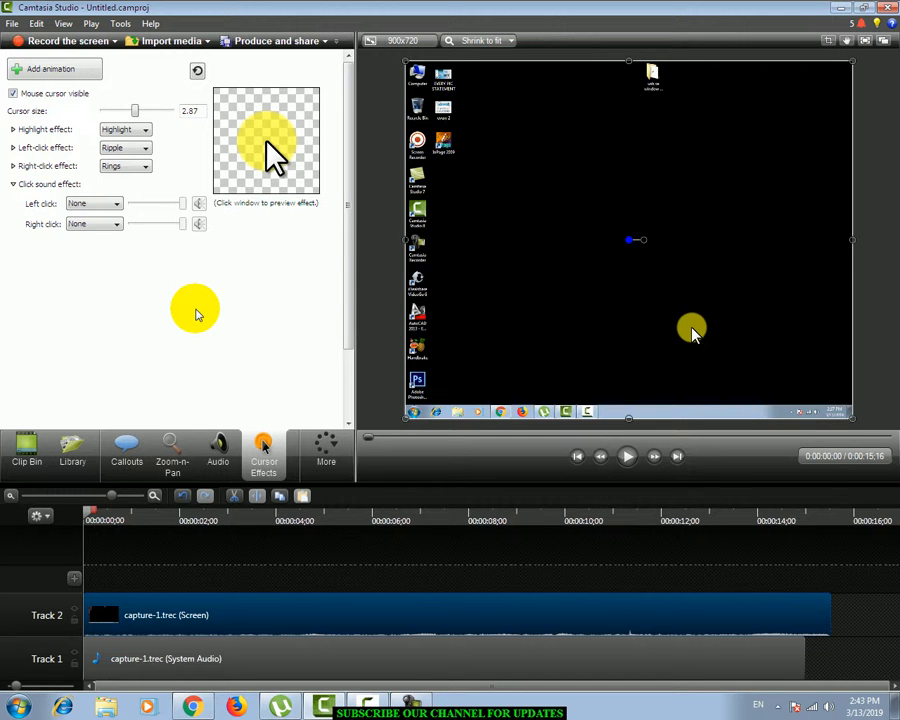
left_click(115, 205)
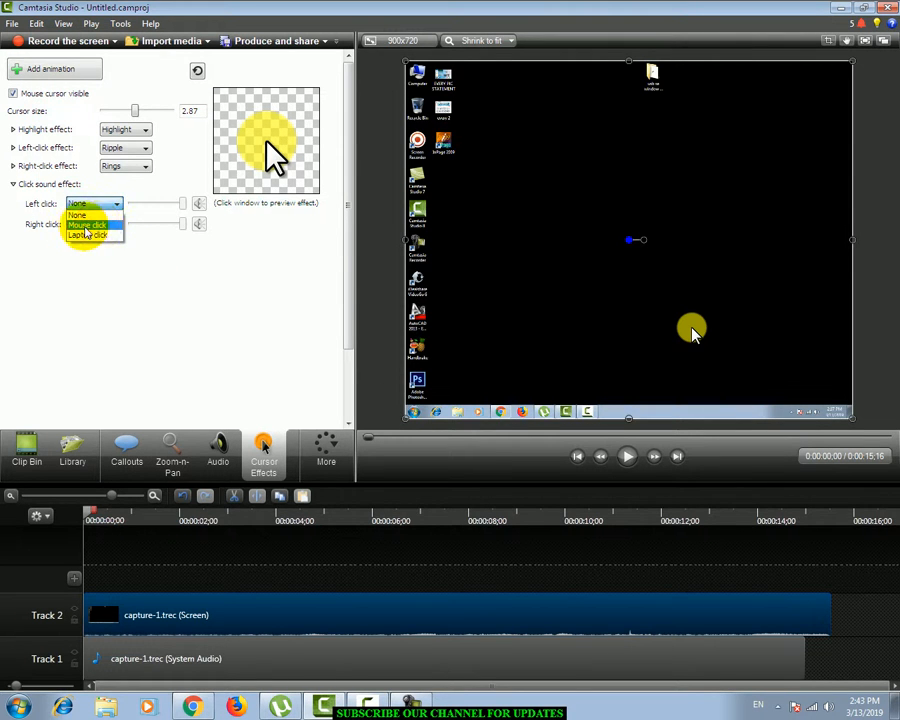
left_click(86, 226)
left_click(199, 205)
left_click(108, 204)
left_click(91, 237)
left_click(199, 205)
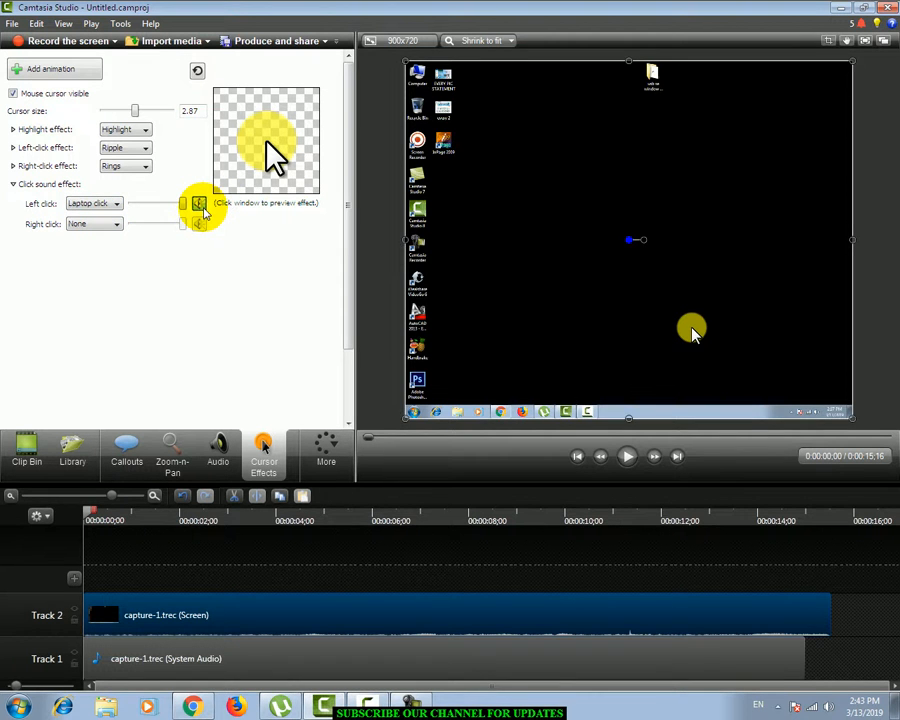
left_click(104, 205)
left_click(95, 224)
left_click(199, 204)
left_click(104, 206)
left_click(95, 213)
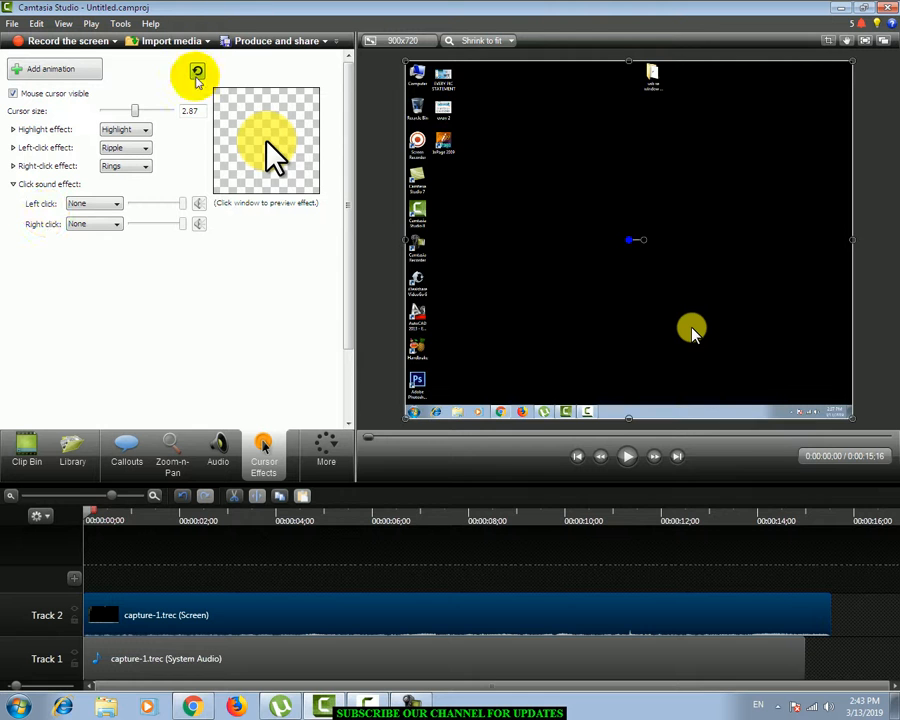
Add a cursor animation with the chosen effects to the screen clip on Track 2
left_click(58, 70)
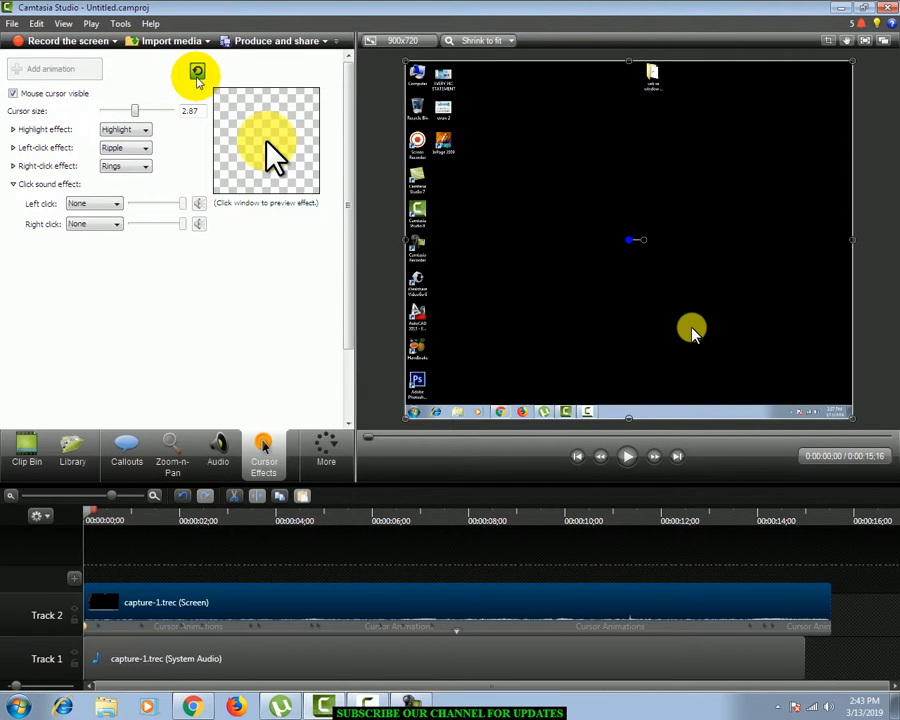
Restore the default cursor effect settings for the selected animation on the Track 2 screen clip
left_click(197, 72)
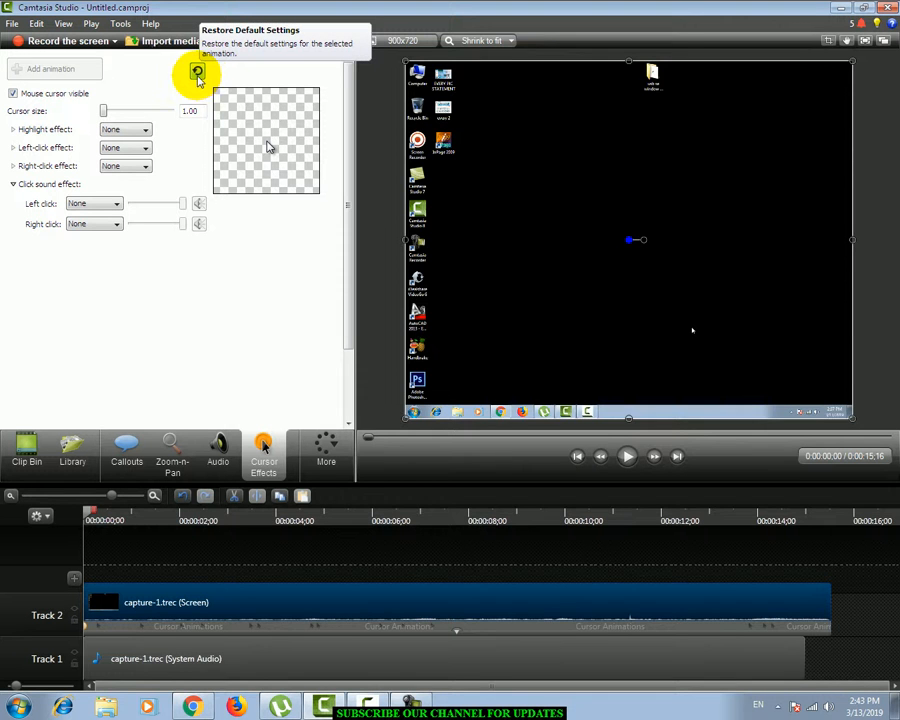
left_click(198, 74)
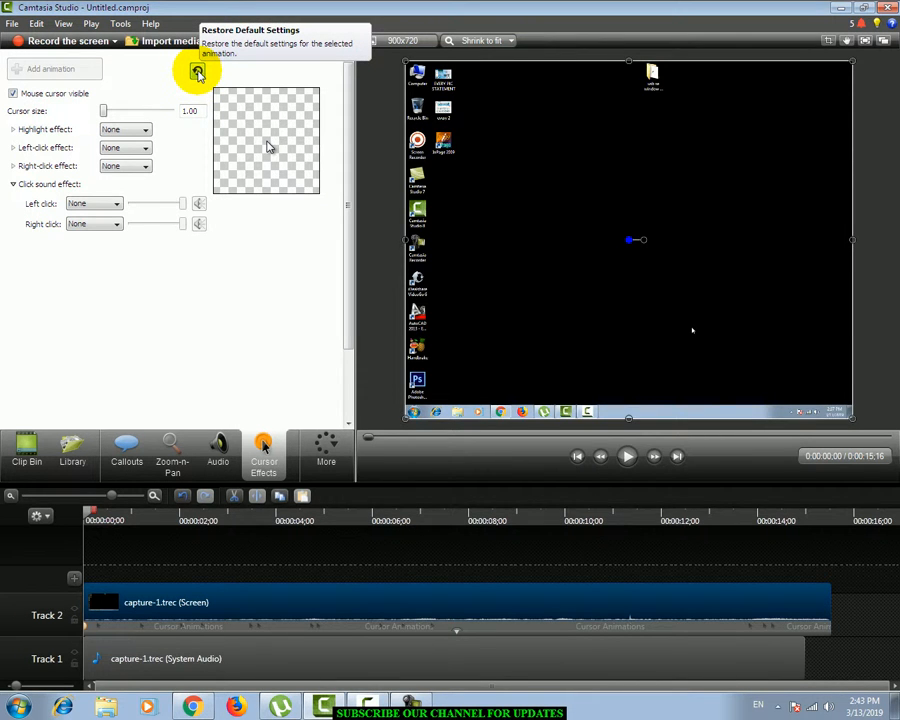
Set the cursor size to about 2.92, the highlight effect to Highlight and the left-click effect to Rings
left_click_drag(107, 113, 135, 112)
left_click(143, 131)
left_click(130, 152)
left_click(130, 148)
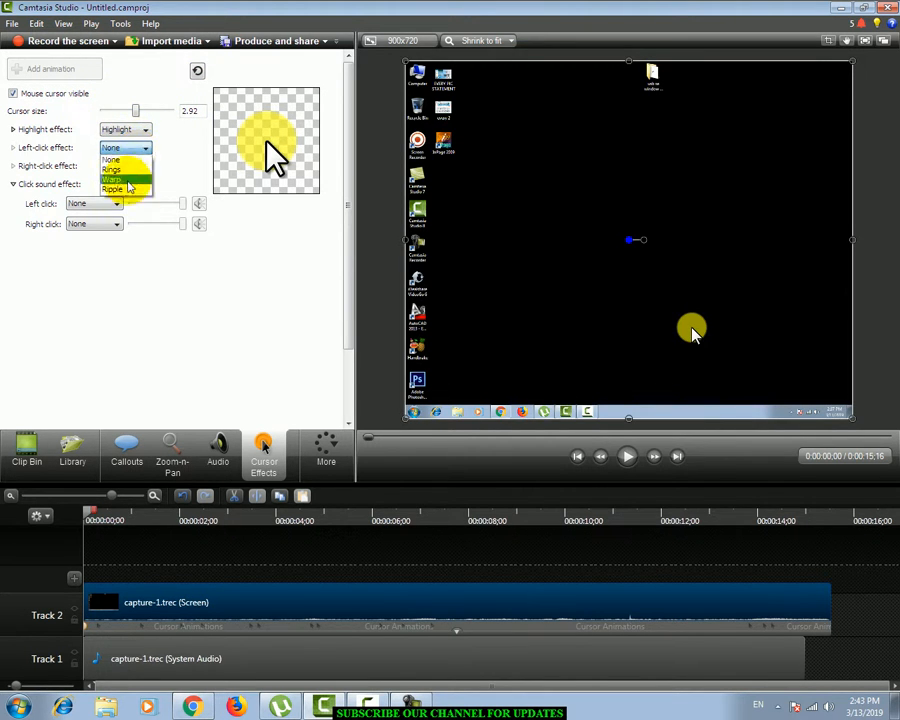
left_click(118, 169)
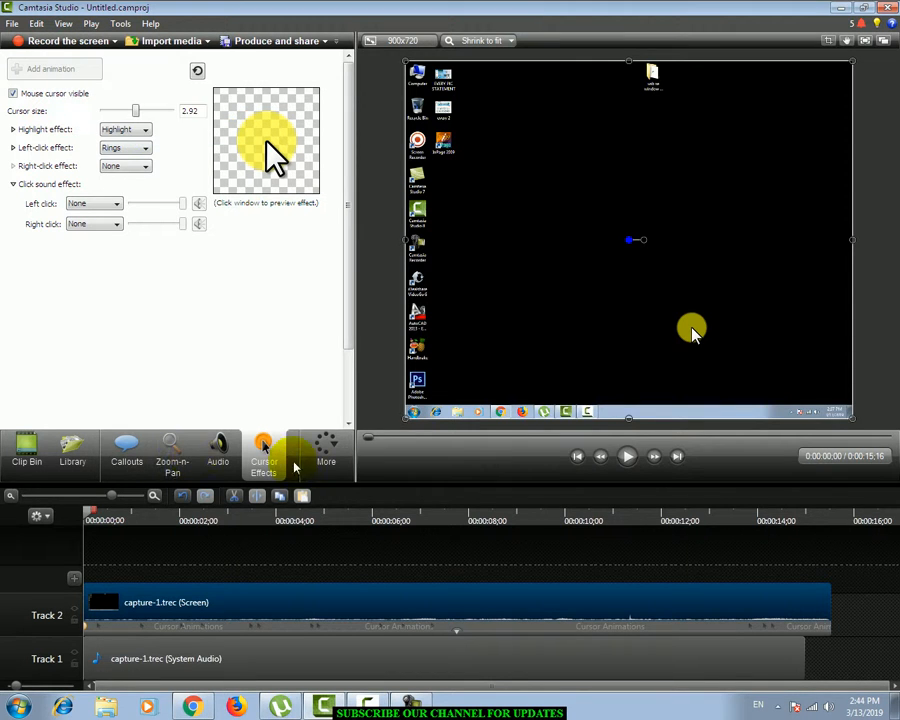
Deselect the screen clip and widen the cursor effects pane so more editing tools fit beneath it
left_click(360, 392)
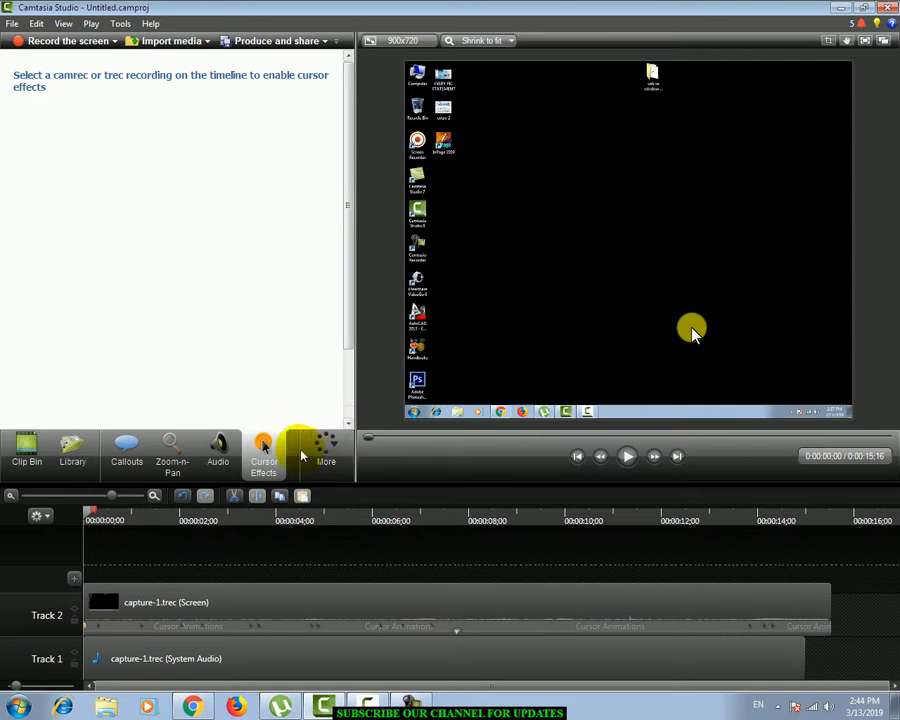
left_click_drag(354, 373, 412, 374)
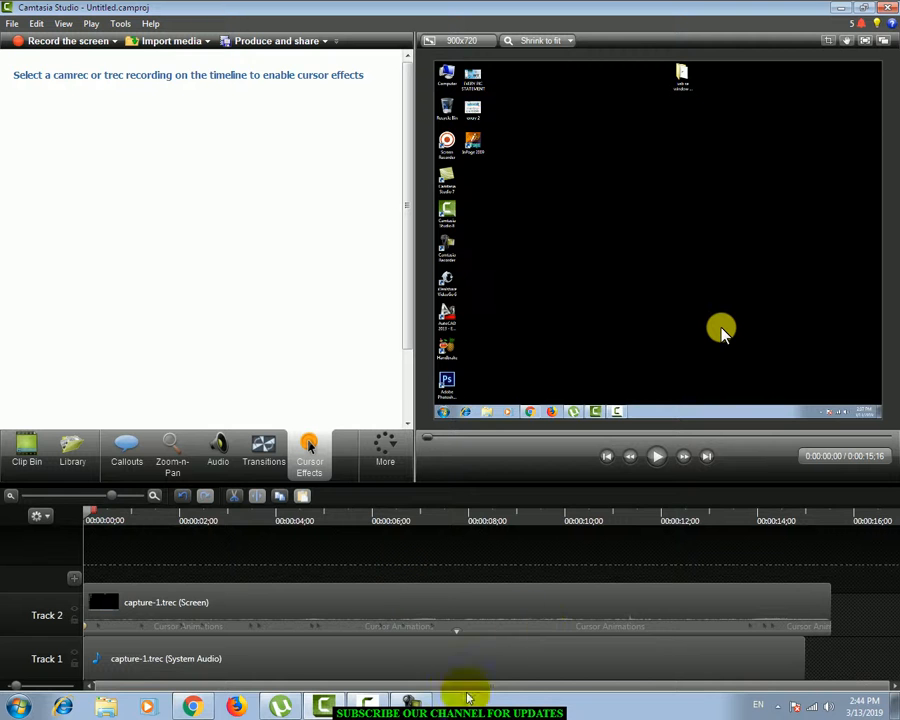
left_click(779, 707)
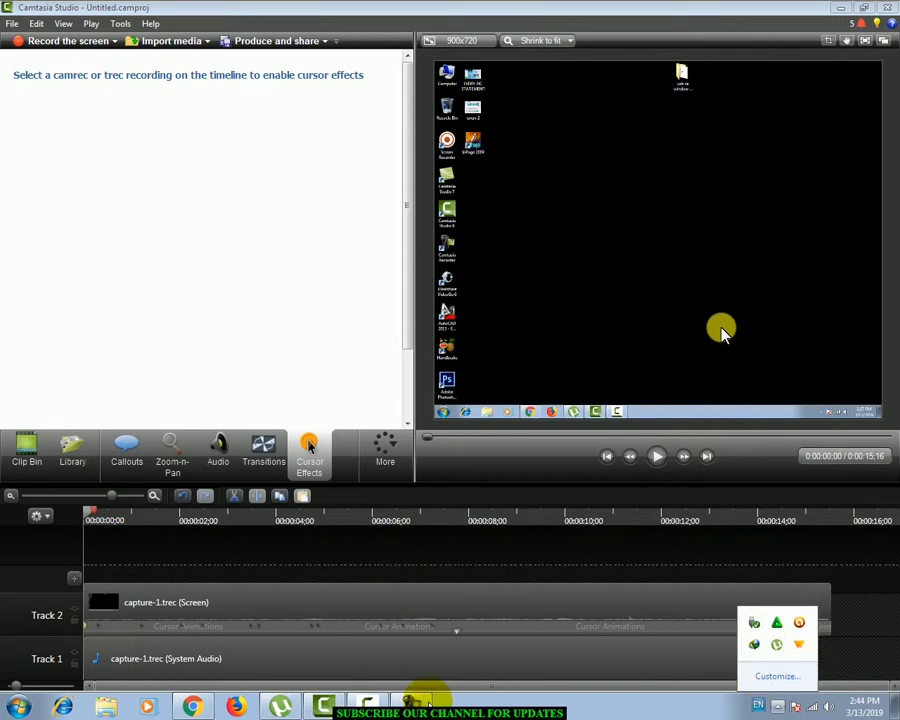